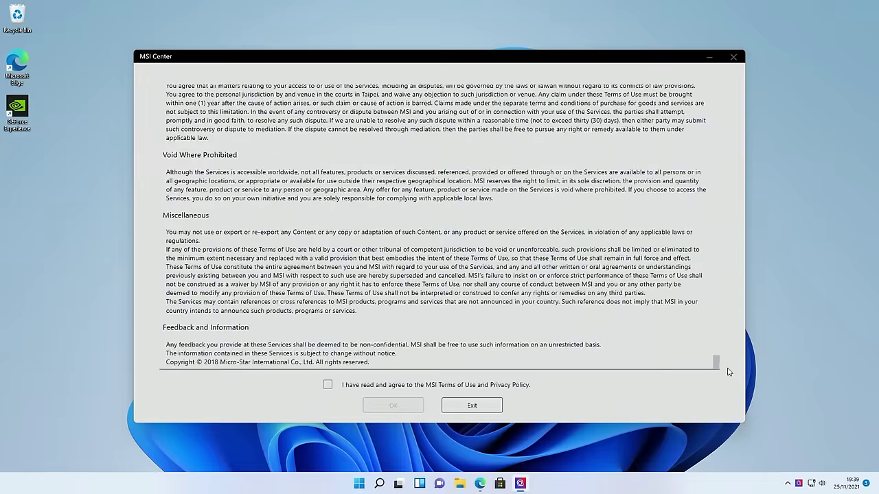
Accept the MSI Terms of Use with administrator permission and skip the MSI Center feature introduction
click(327, 385)
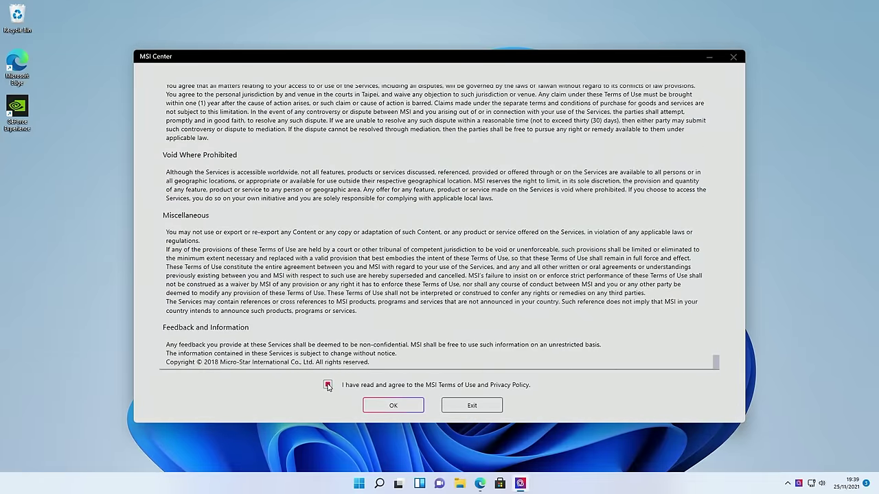
click(389, 409)
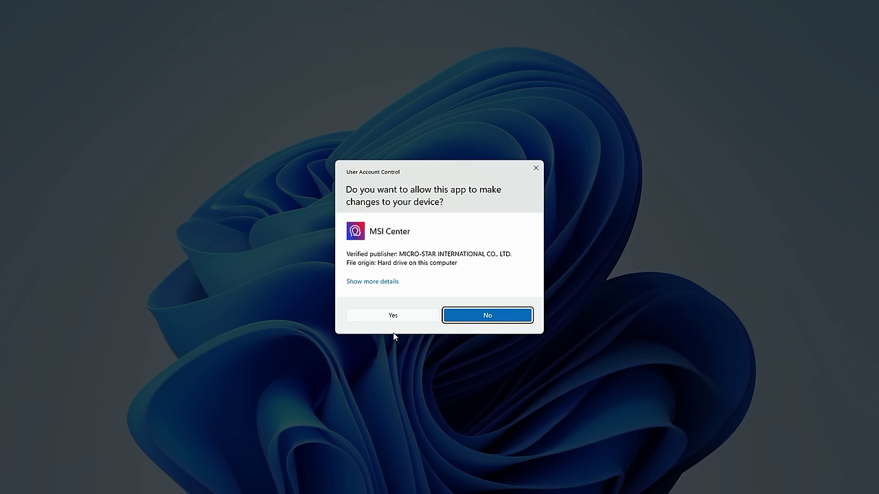
click(394, 315)
click(327, 352)
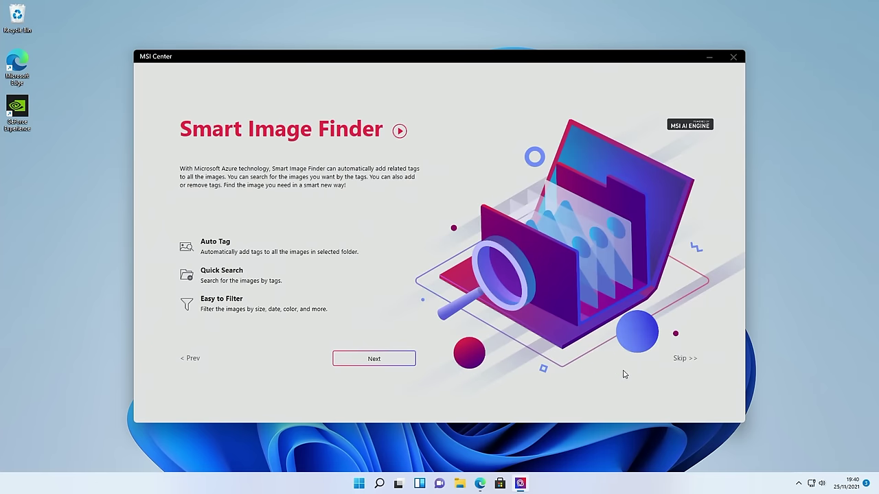
click(678, 357)
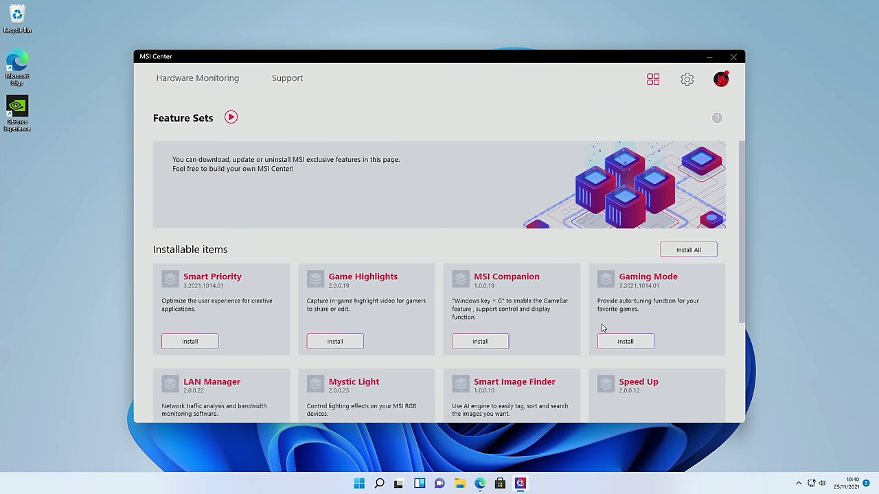
Install the Mystic Light feature from the installable items and open its lighting page
scroll(549, 328, down, 2)
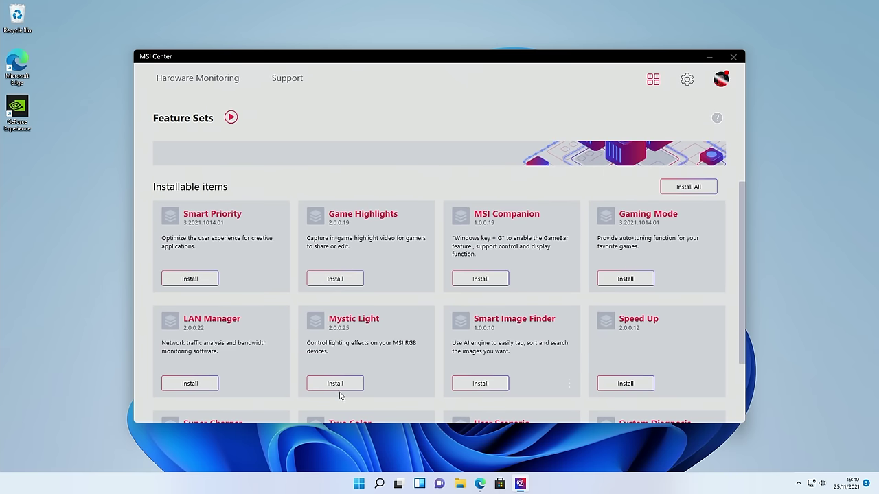
click(336, 389)
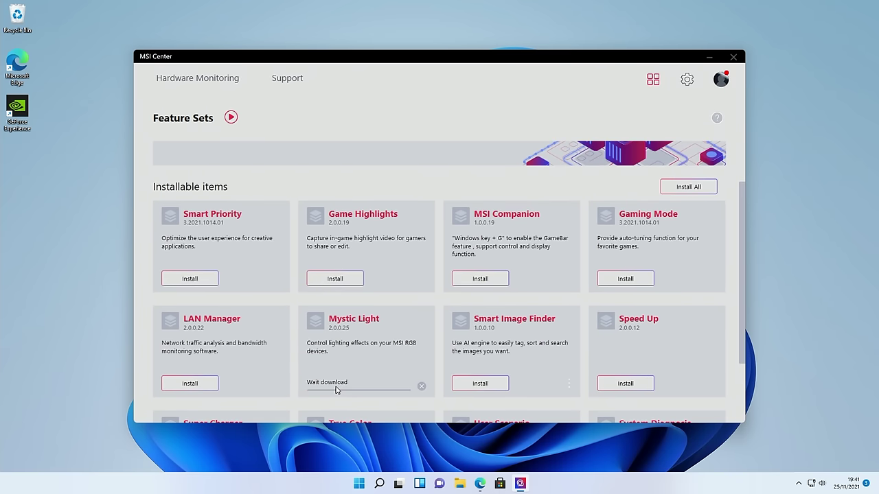
click(197, 281)
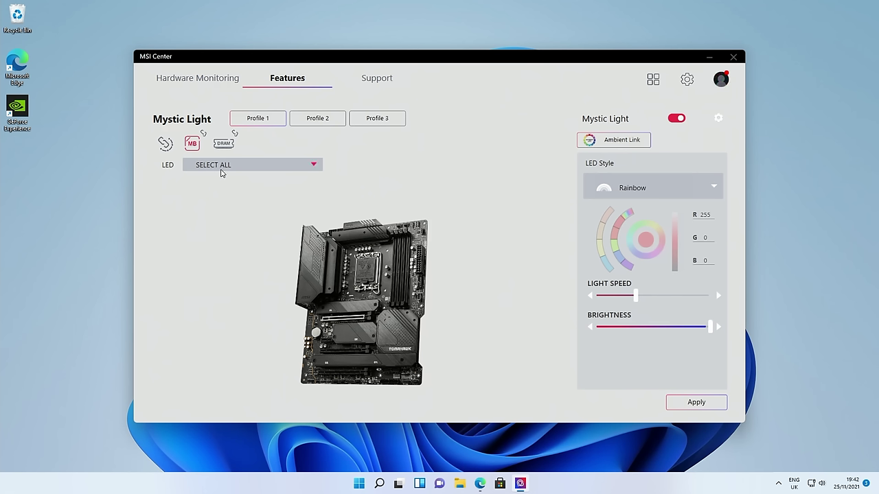
Set all motherboard LEDs to the Steady style in white, RGB 255, 255, 255, and apply the lighting
click(314, 167)
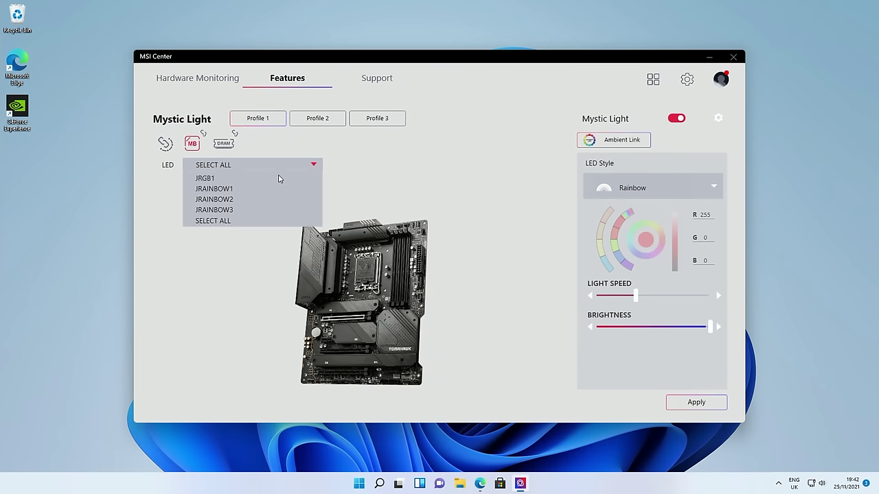
click(256, 253)
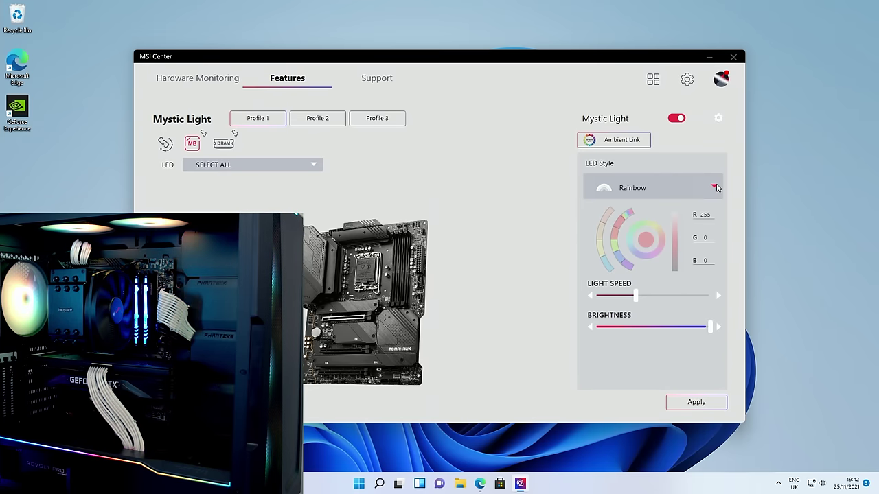
click(715, 188)
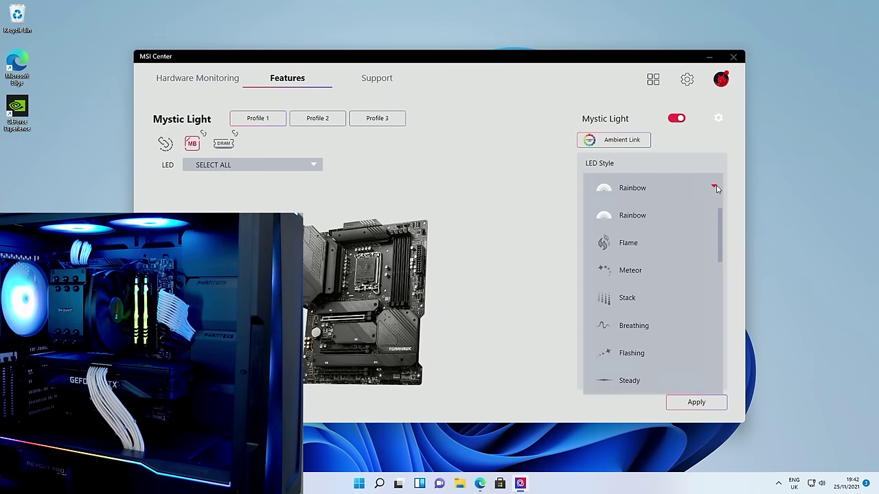
scroll(718, 275, down, 2)
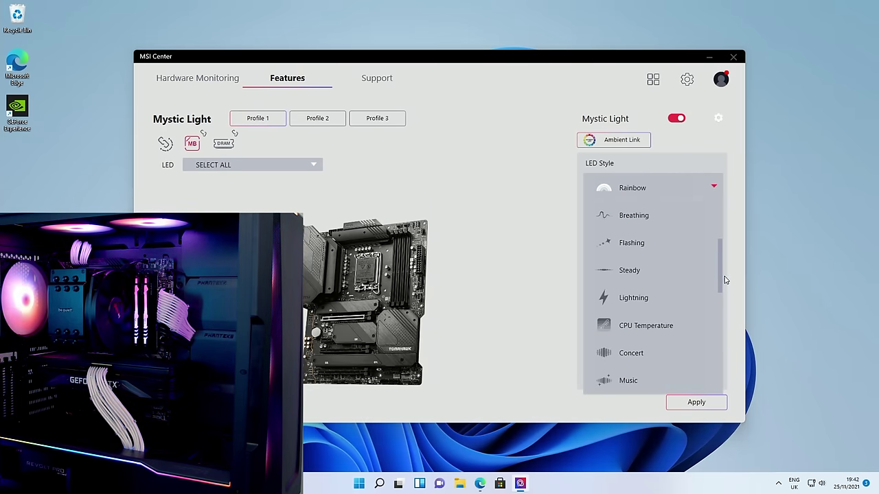
click(627, 272)
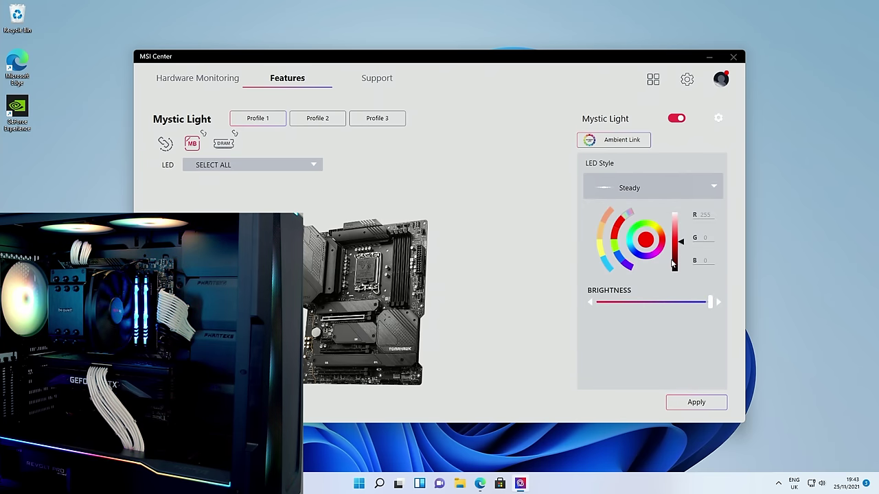
drag(682, 241, 683, 206)
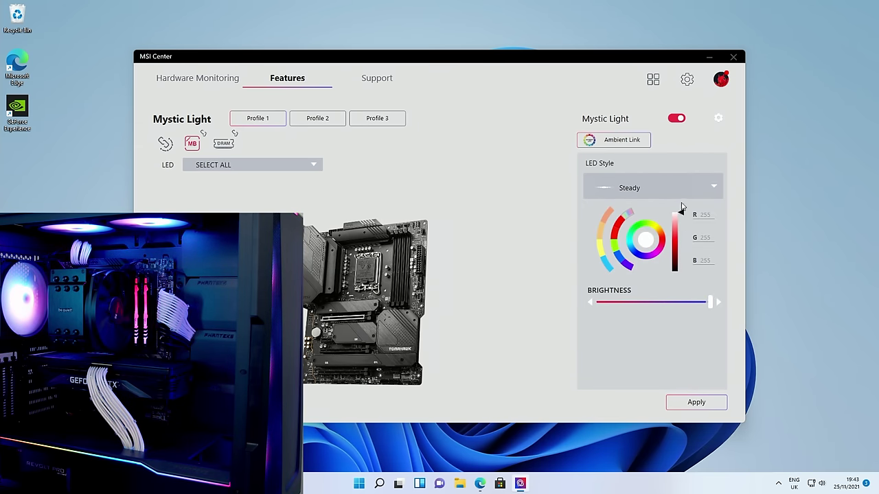
click(705, 402)
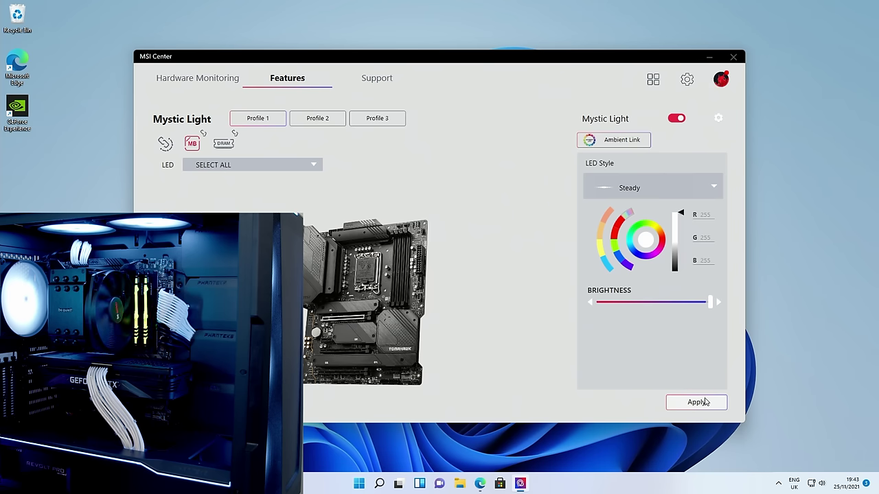
click(696, 402)
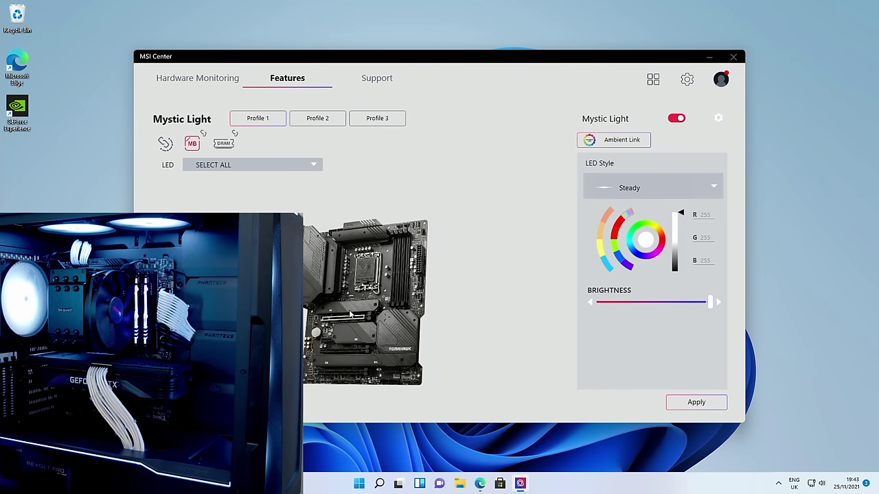
Set the Kingston Fury Beast DDR4 RGB memory to Steady in near-white, RGB 255, 250, 250, and apply it
click(224, 144)
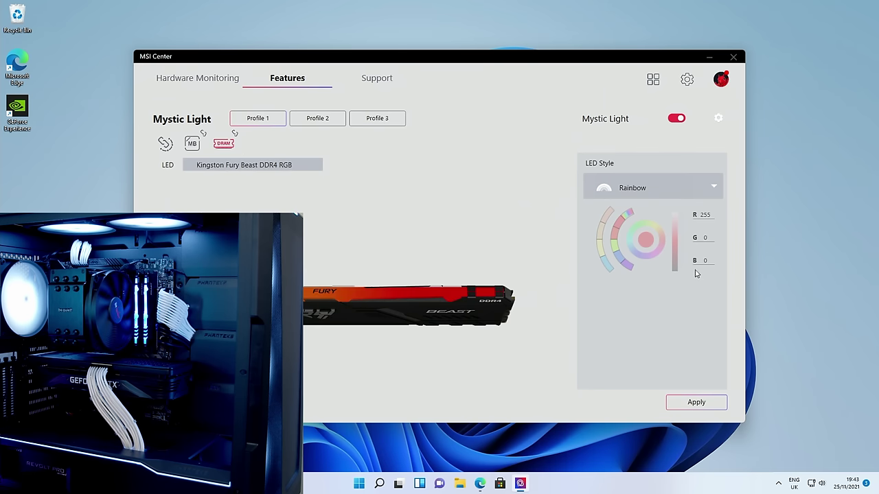
click(714, 188)
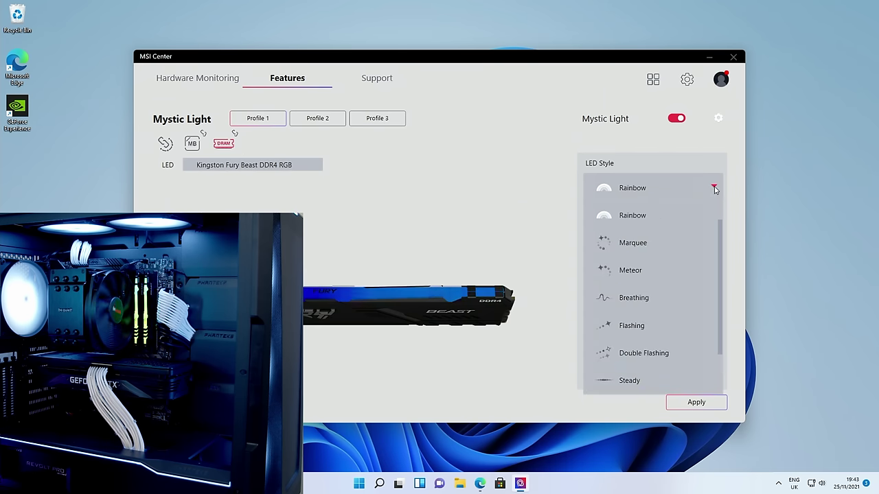
click(655, 381)
drag(679, 242, 680, 210)
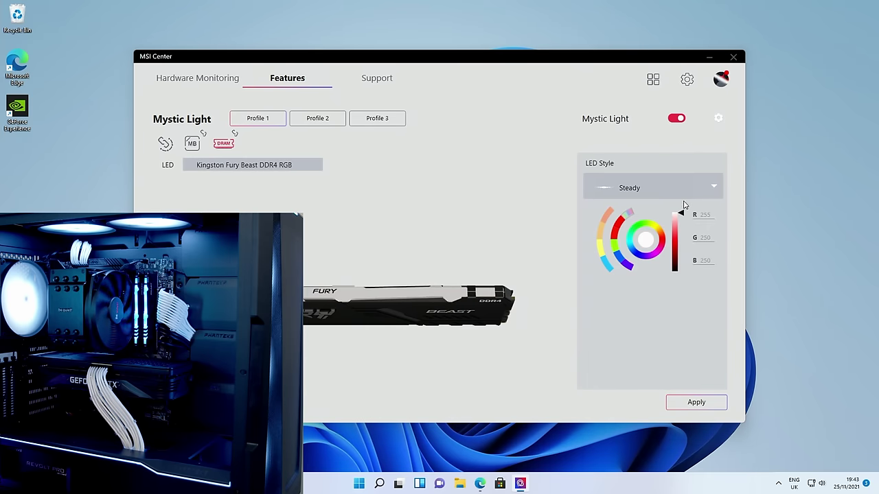
click(710, 403)
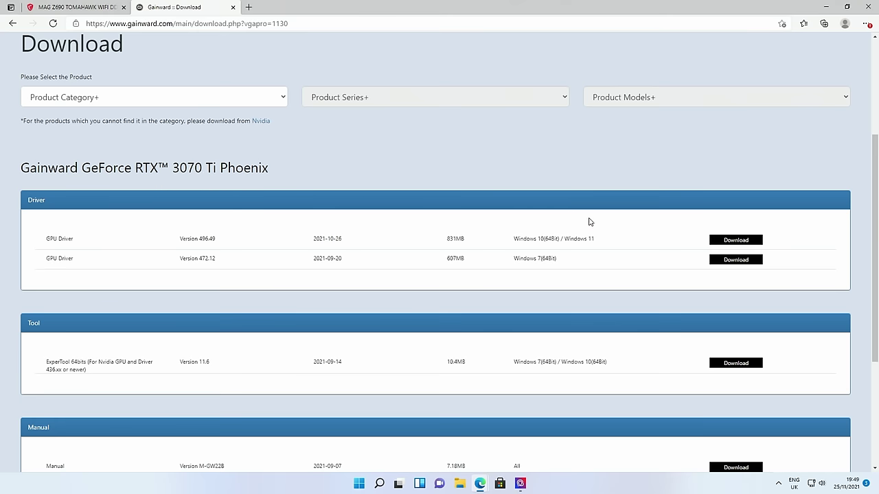
Download the ExperTool 64bits version 11.6 archive from the Gainward page and open the downloaded zip file
scroll(588, 221, down, 1)
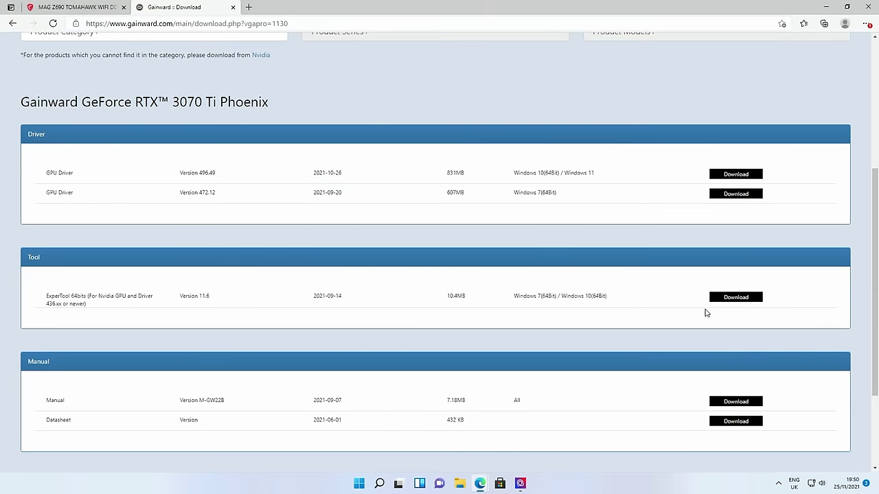
click(747, 298)
click(675, 63)
Extract all files of the Setup_EXPERTool_NV_11_6 archive to the suggested folder in Downloads
double_click(314, 182)
click(309, 194)
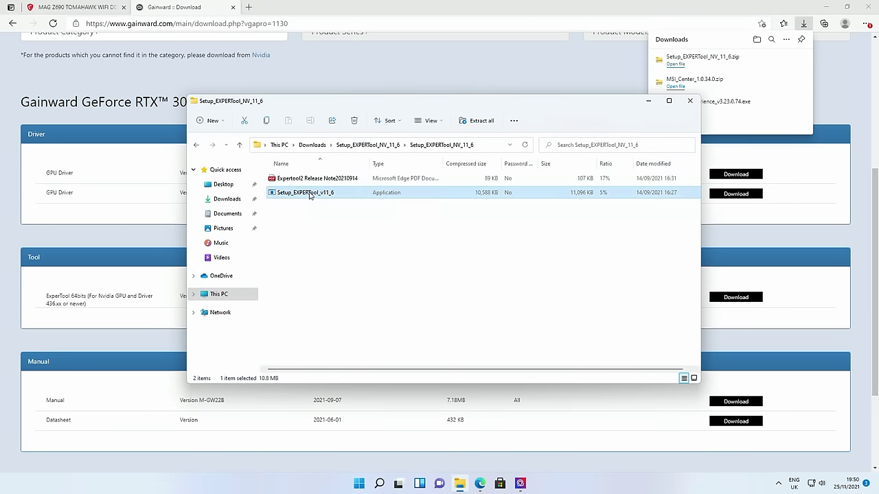
double_click(308, 193)
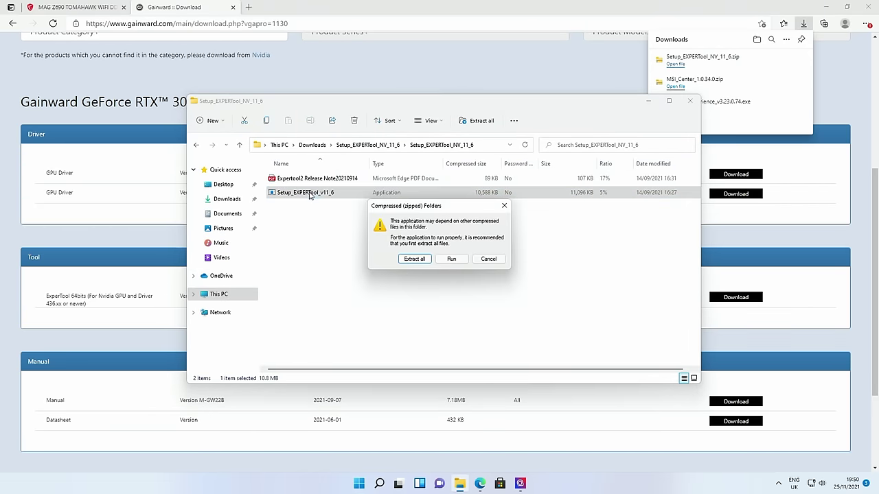
click(415, 259)
click(523, 330)
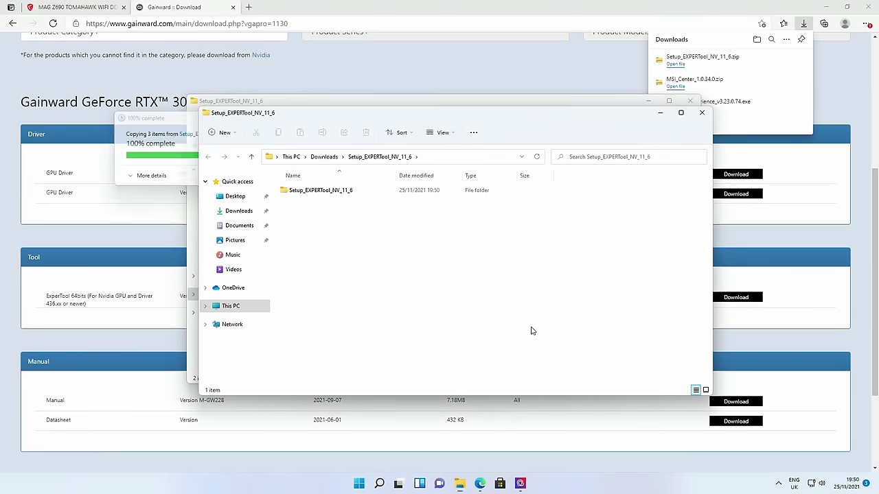
Run the extracted Setup_EXPERTool_v11_6 application and allow it to make changes to the device
double_click(308, 195)
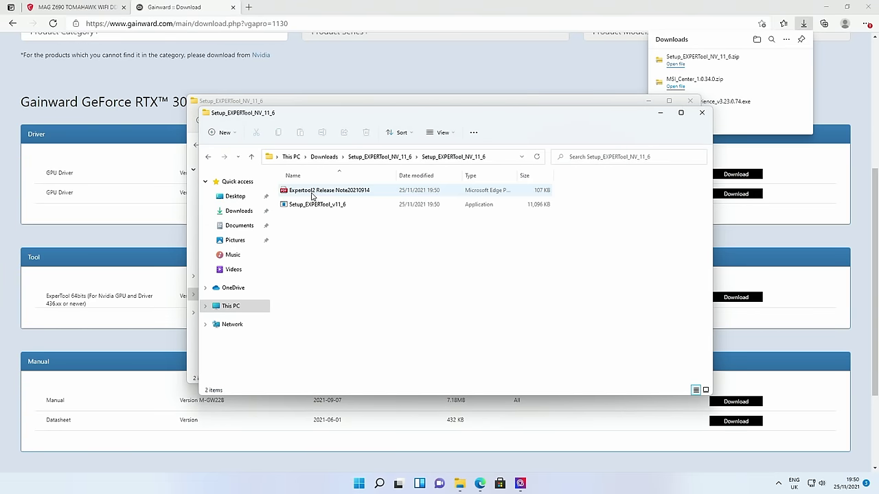
double_click(308, 205)
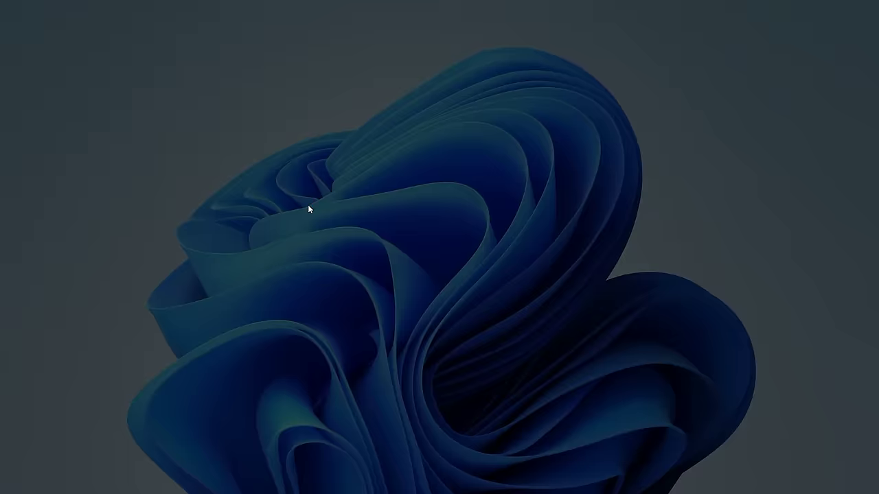
click(399, 320)
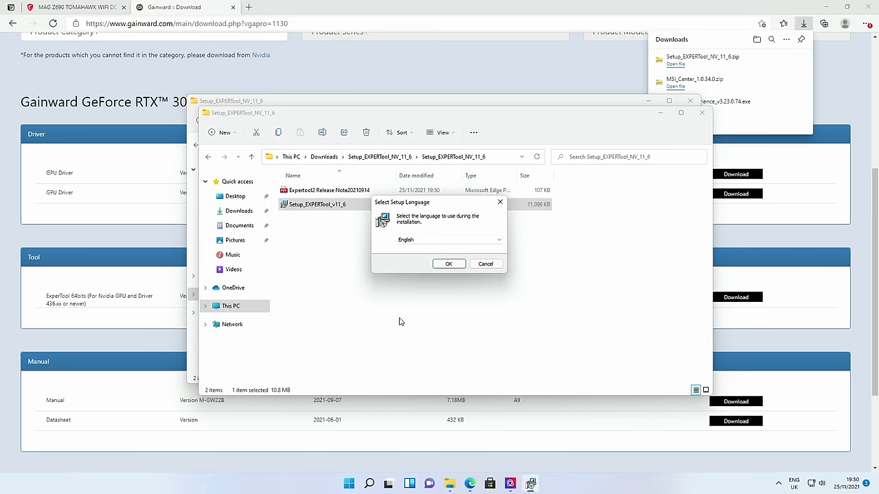
Install EXPERTool in English to C:\Program Files\EXPERTool without additional shortcuts and finish the setup
click(449, 264)
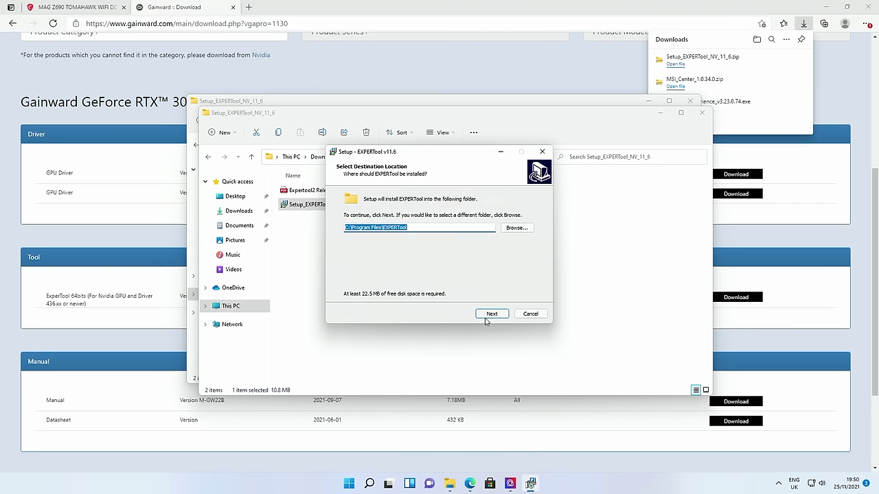
click(485, 317)
click(490, 315)
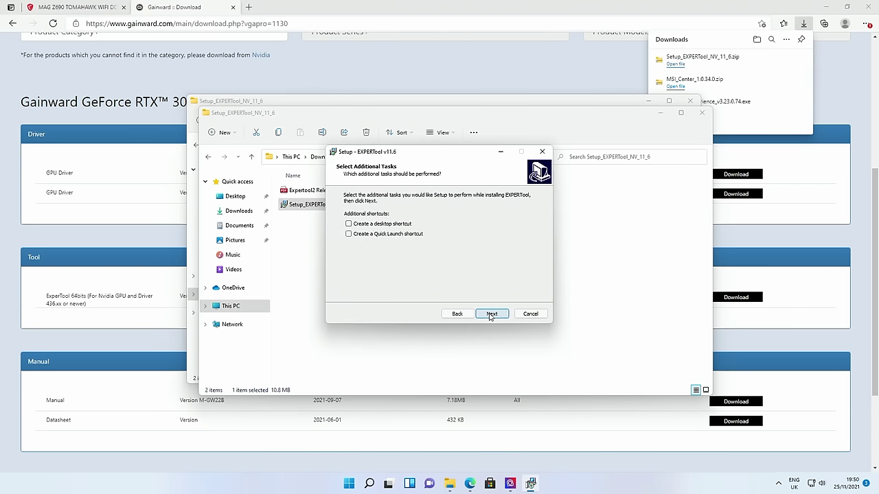
click(491, 314)
click(491, 314)
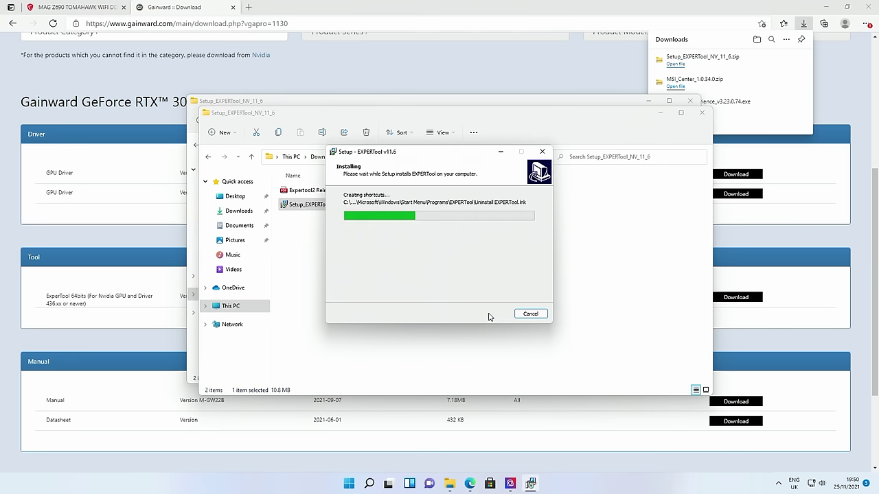
click(491, 313)
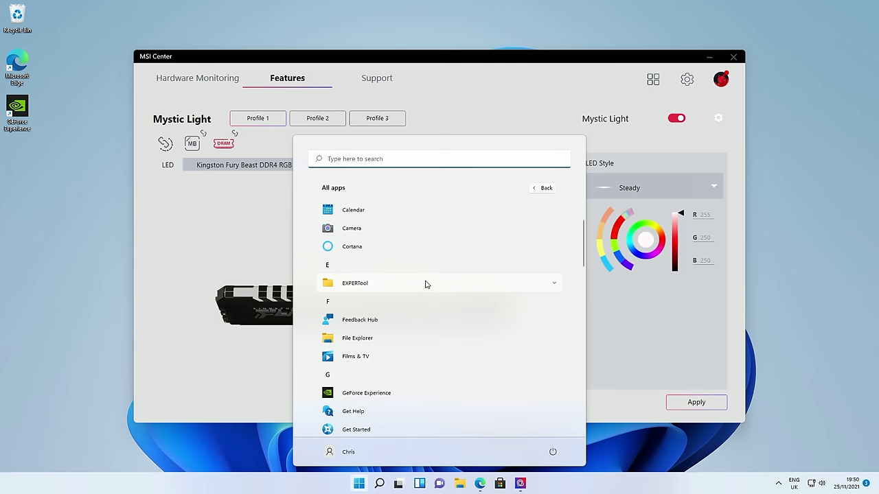
Launch EXPERTool from the installed apps and allow it to make changes to the device
click(542, 285)
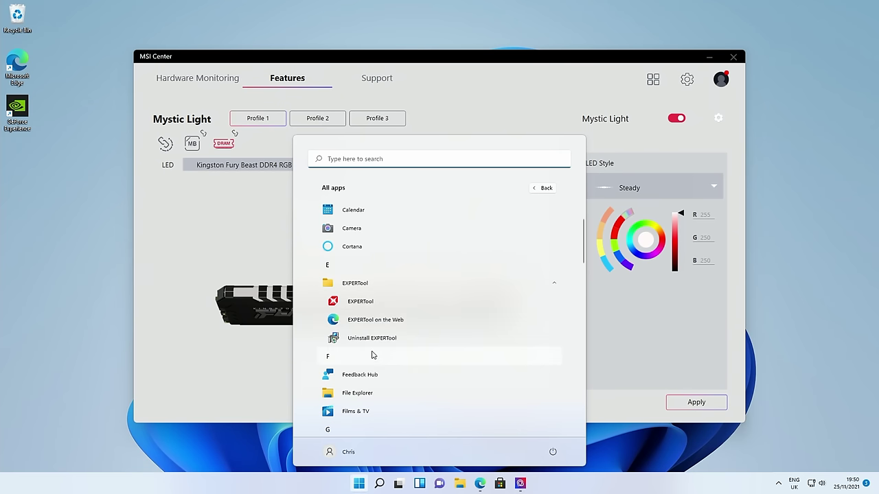
click(368, 301)
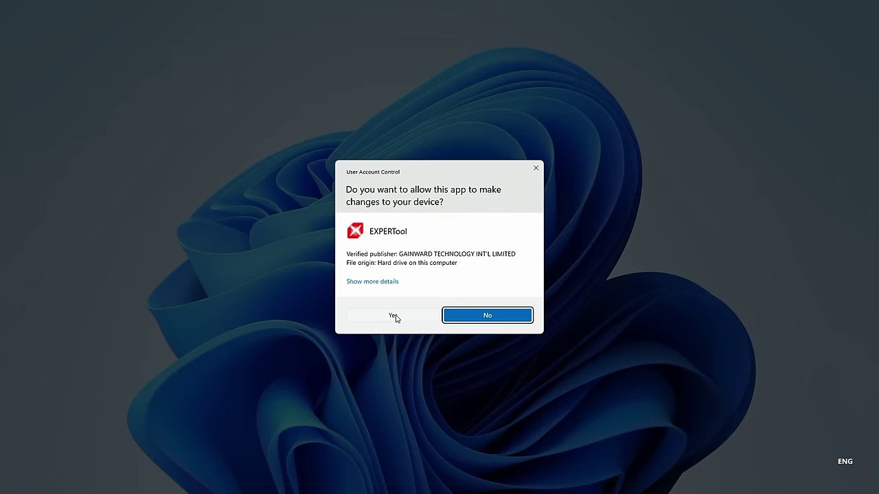
click(393, 315)
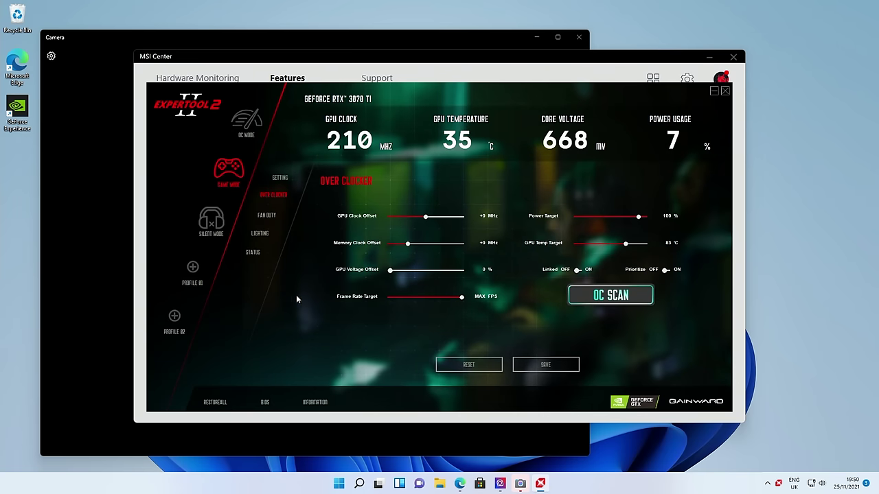
Set the graphics card's LED lighting to the Still effect in white, with brightness and all three colour channels at 255
click(260, 234)
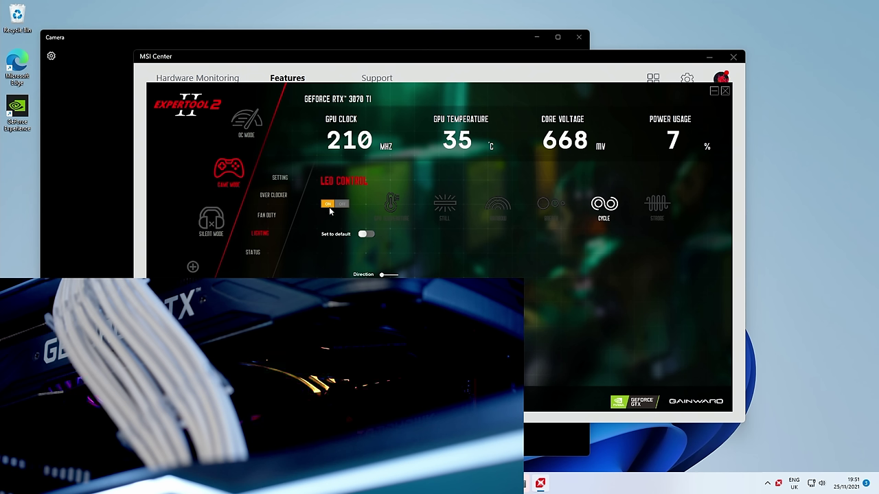
click(450, 208)
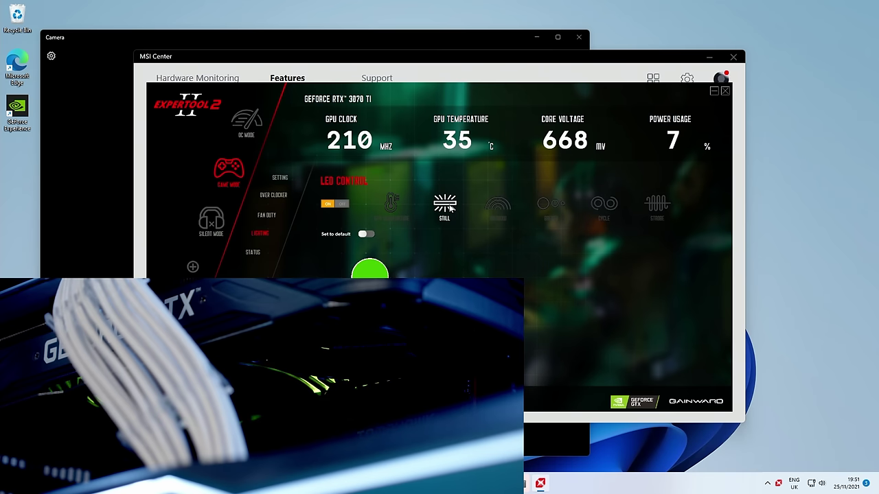
click(371, 275)
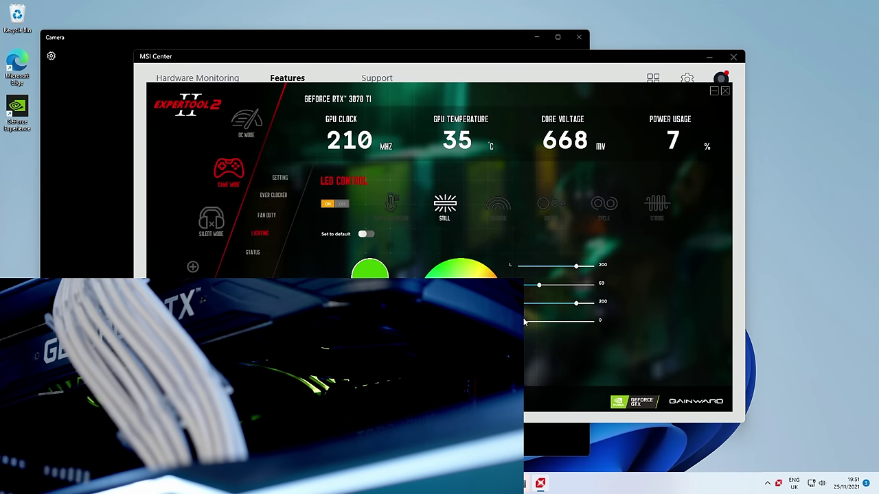
drag(538, 286, 615, 287)
drag(573, 306, 622, 304)
drag(525, 321, 620, 321)
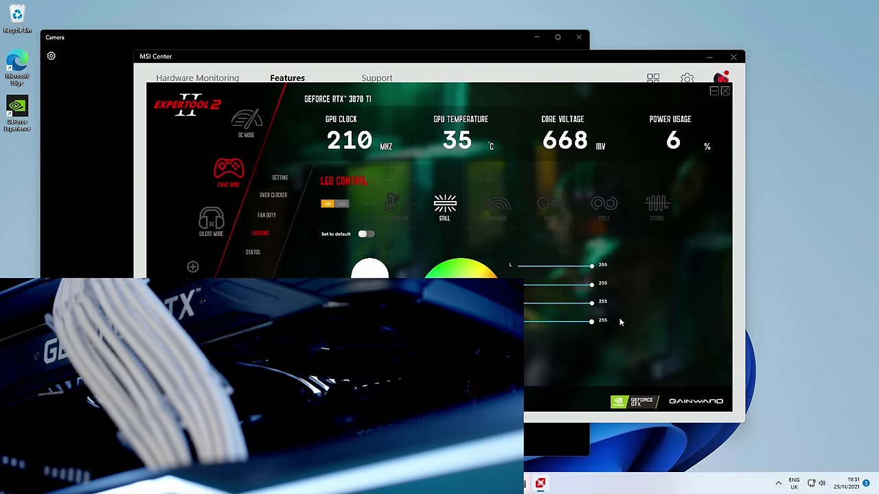
Turn off the graphics card's LED lighting
click(343, 204)
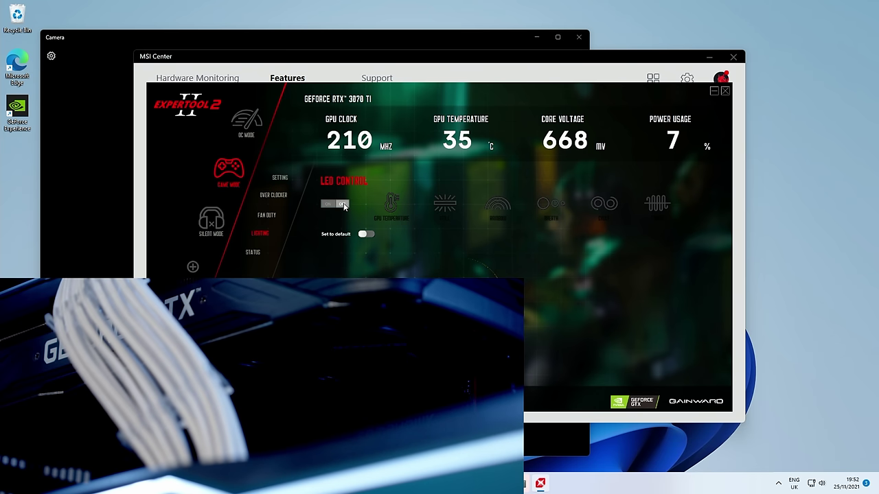